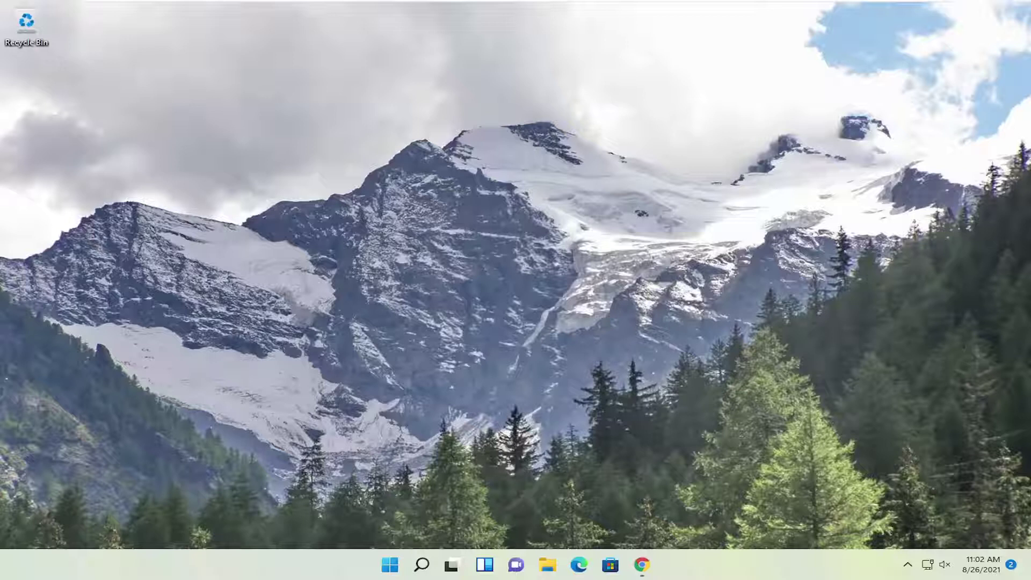
# Step: Search 'directx end user runtime' in a new maximized Chrome window
pyautogui.rightClick(642, 564)
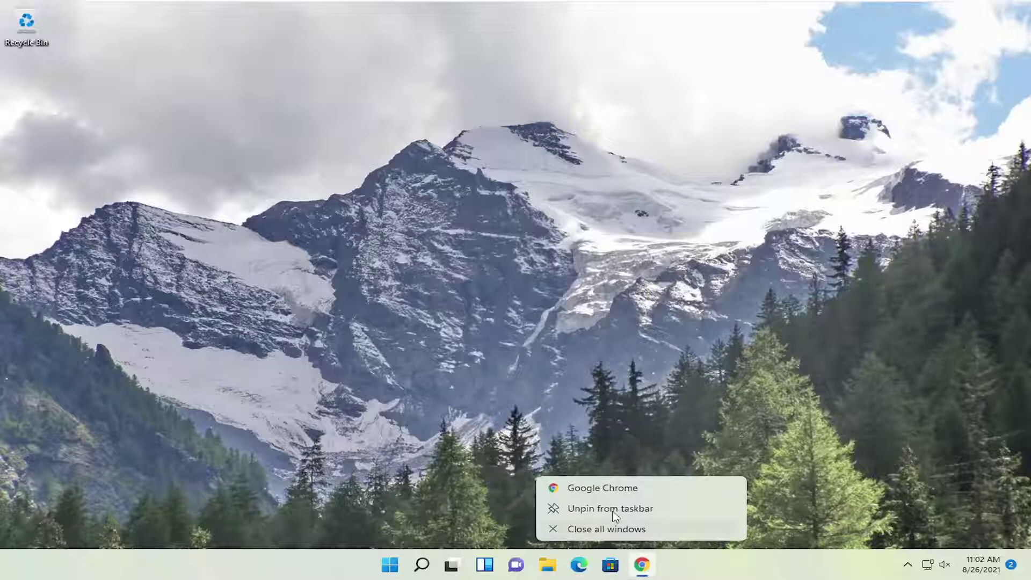
pyautogui.click(594, 486)
pyautogui.click(678, 22)
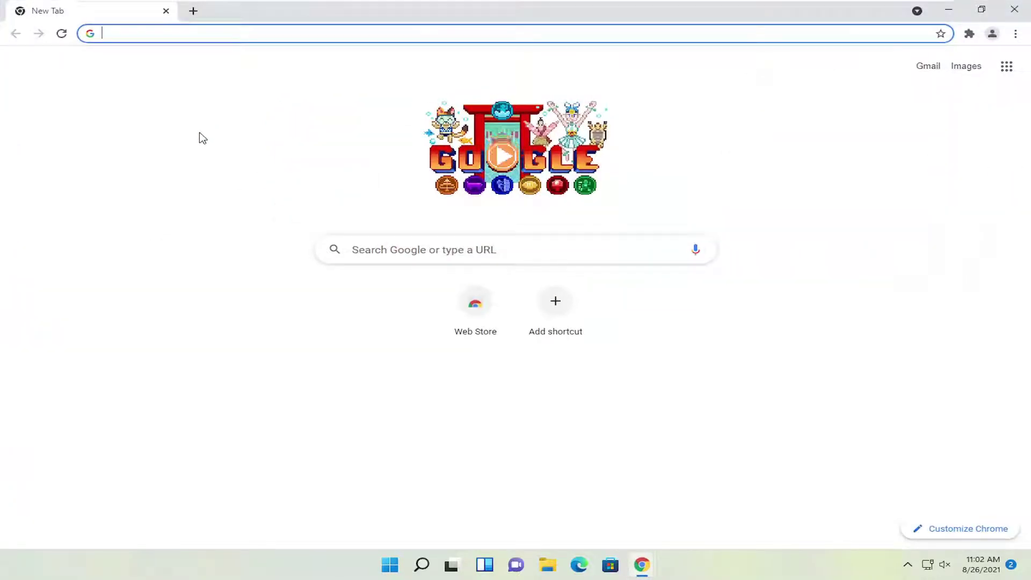
pyautogui.write('directx end')
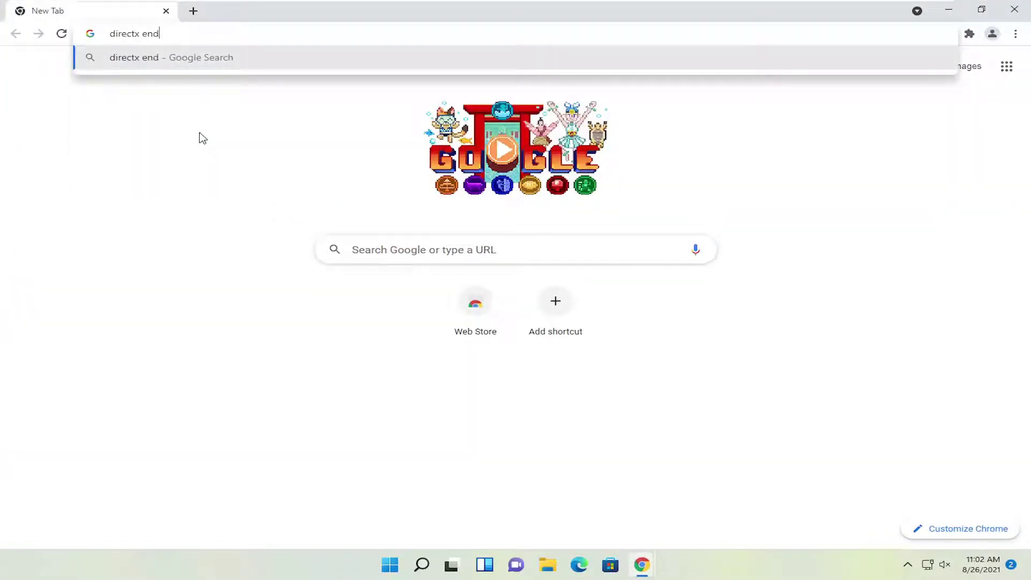
pyautogui.write(' user runtim')
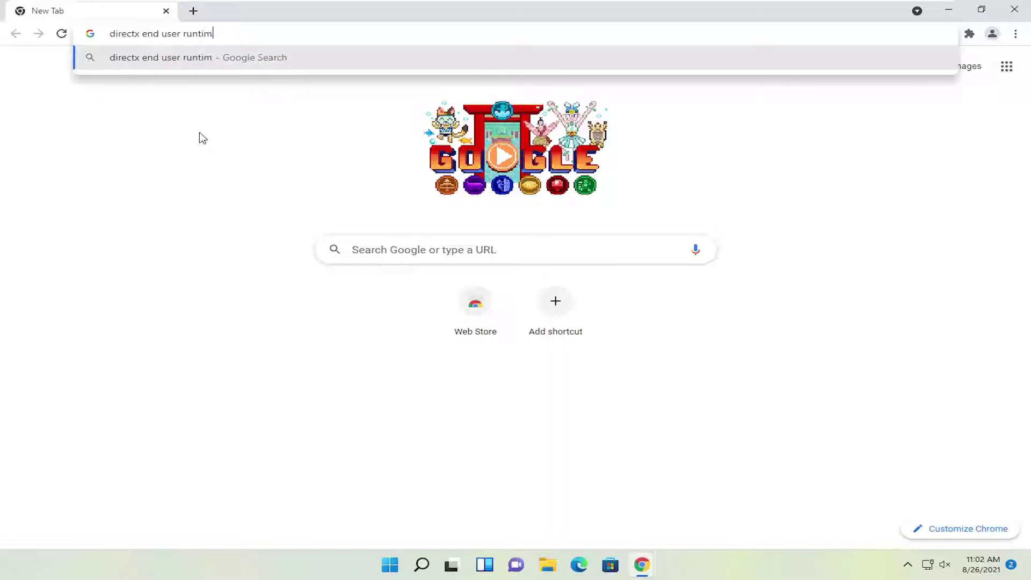
pyautogui.write('e')
pyautogui.press('Return')
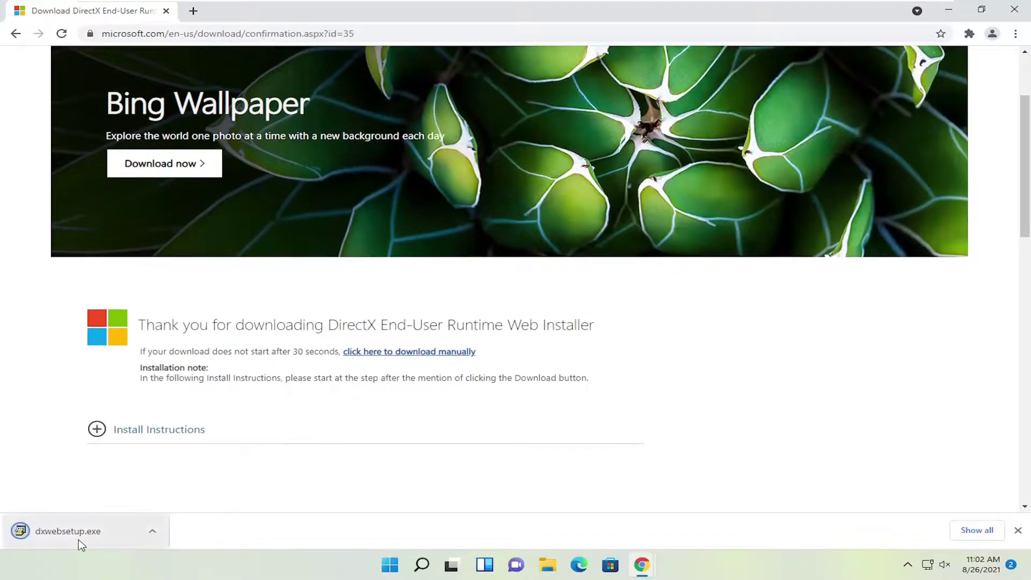
# Step: Launch the downloaded dxwebsetup.exe and approve its UAC prompt
pyautogui.click(78, 537)
pyautogui.click(78, 531)
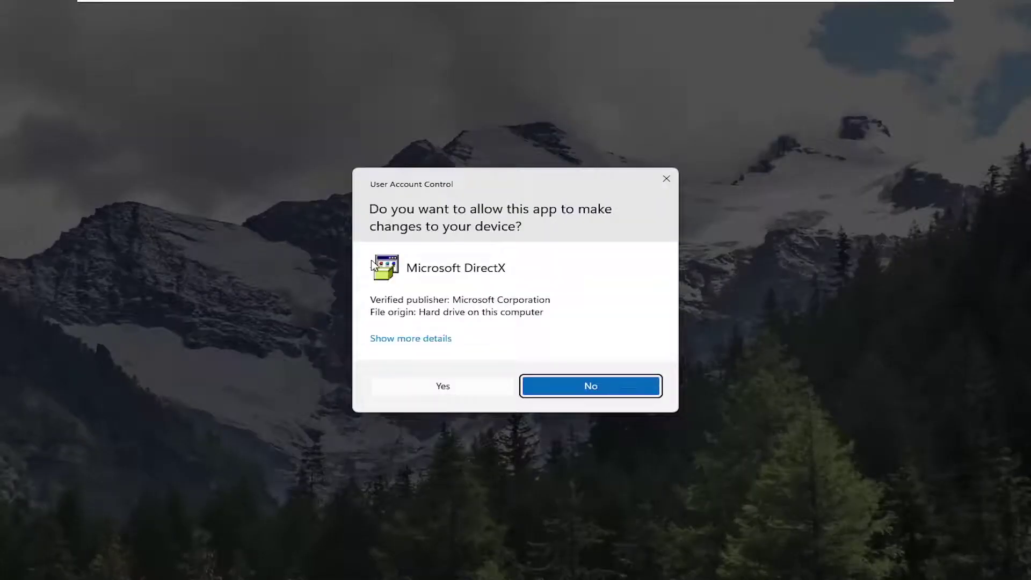
pyautogui.click(425, 393)
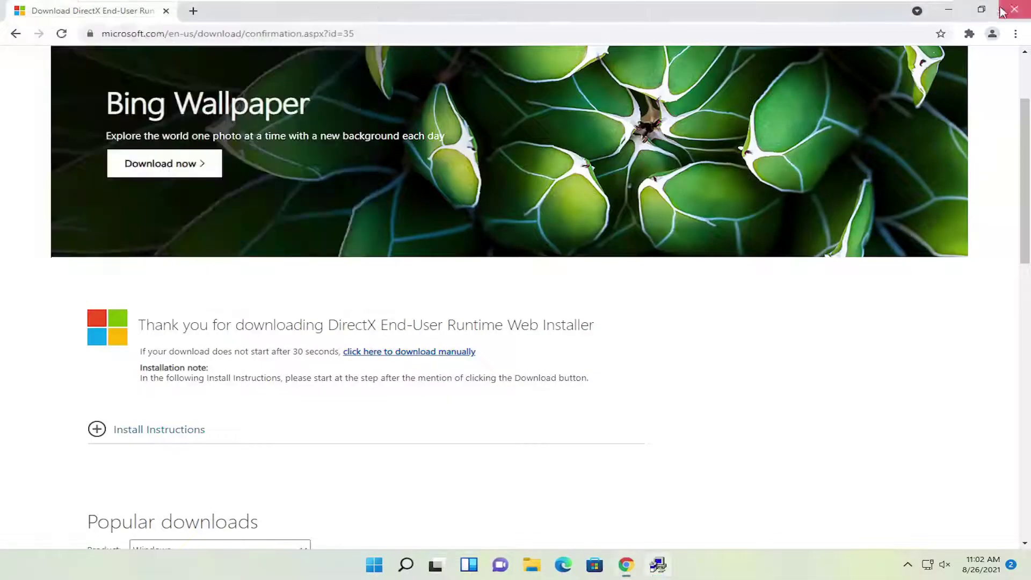
pyautogui.click(948, 9)
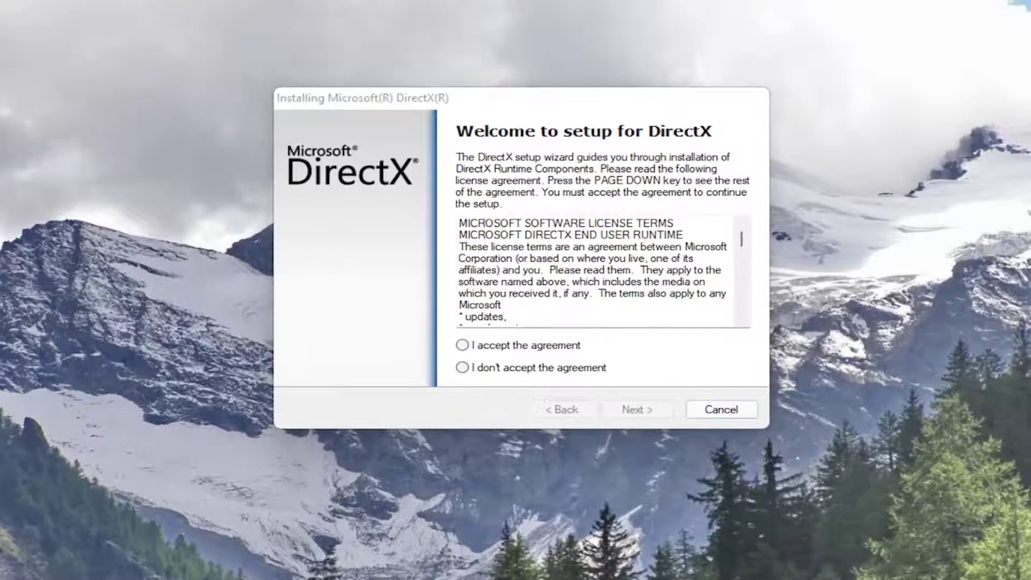
# Step: Accept the DirectX license agreement and decline the Bing Bar installation
pyautogui.click(502, 346)
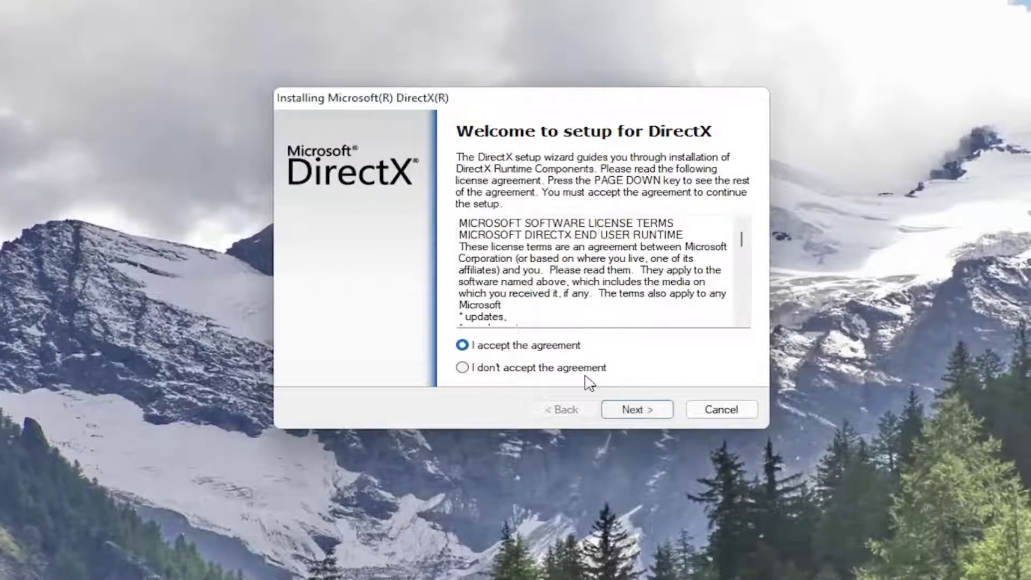
pyautogui.click(632, 410)
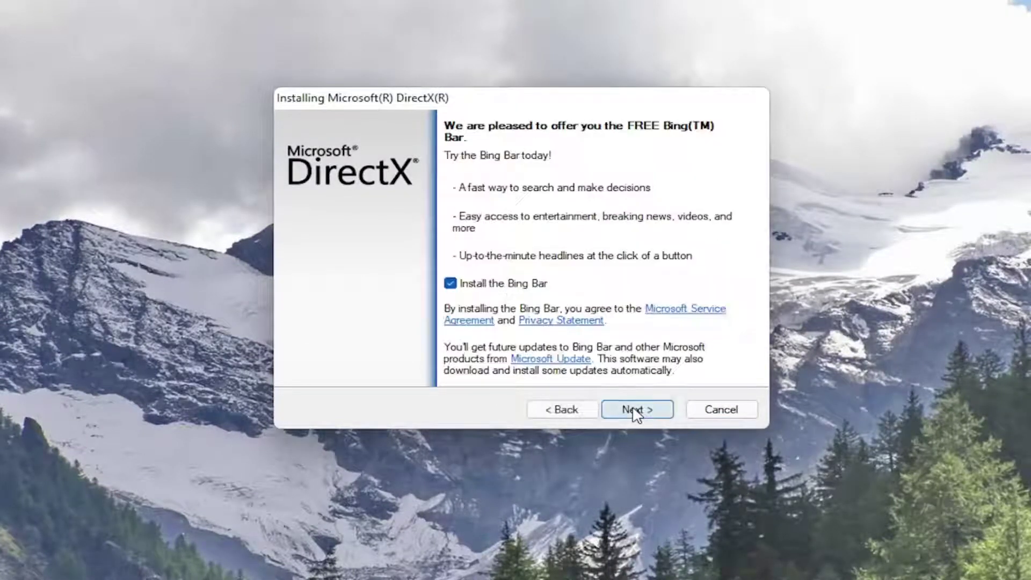
pyautogui.click(461, 285)
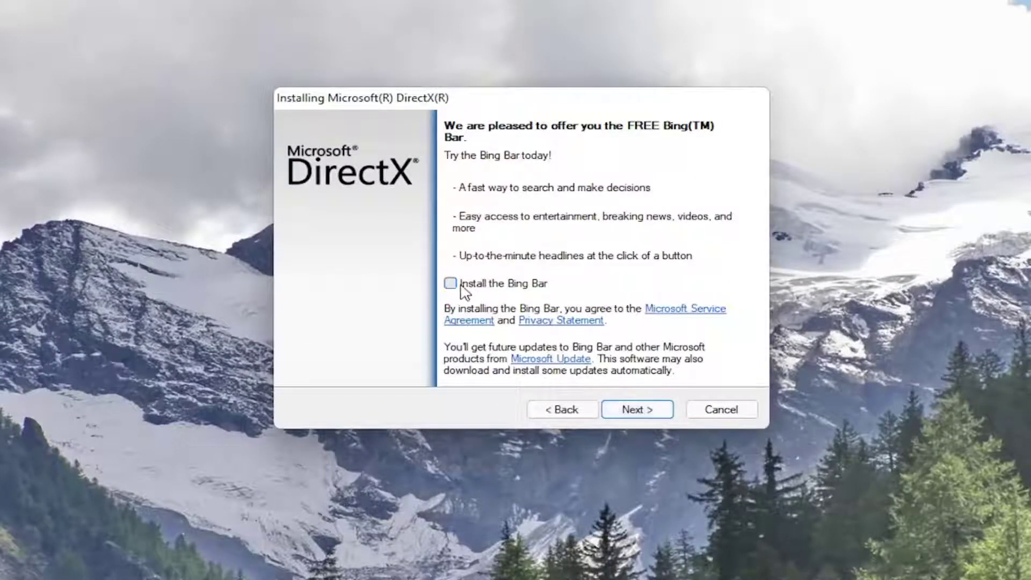
pyautogui.click(639, 411)
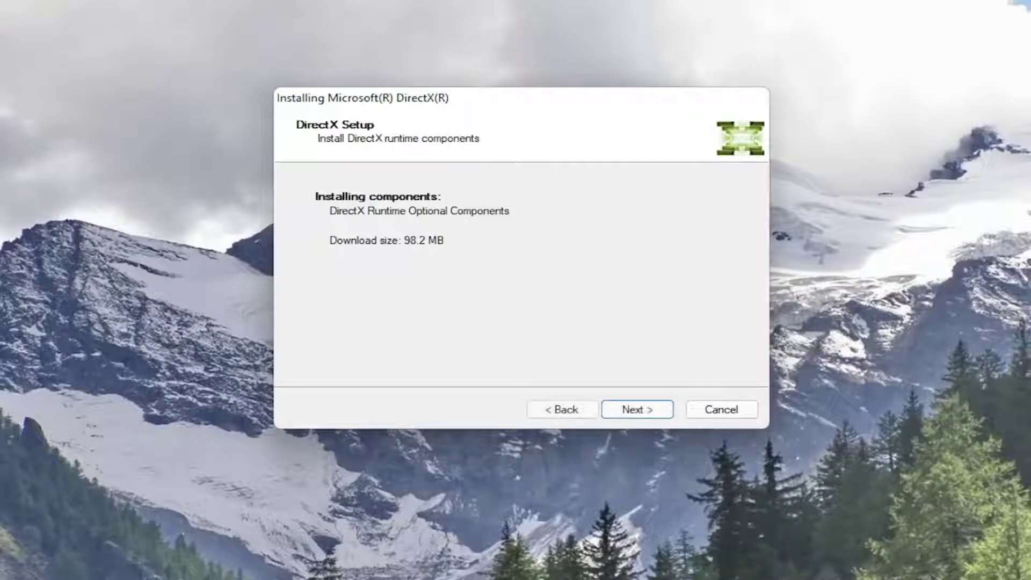
# Step: Start installing the 98.2 MB DirectX runtime components
pyautogui.click(634, 413)
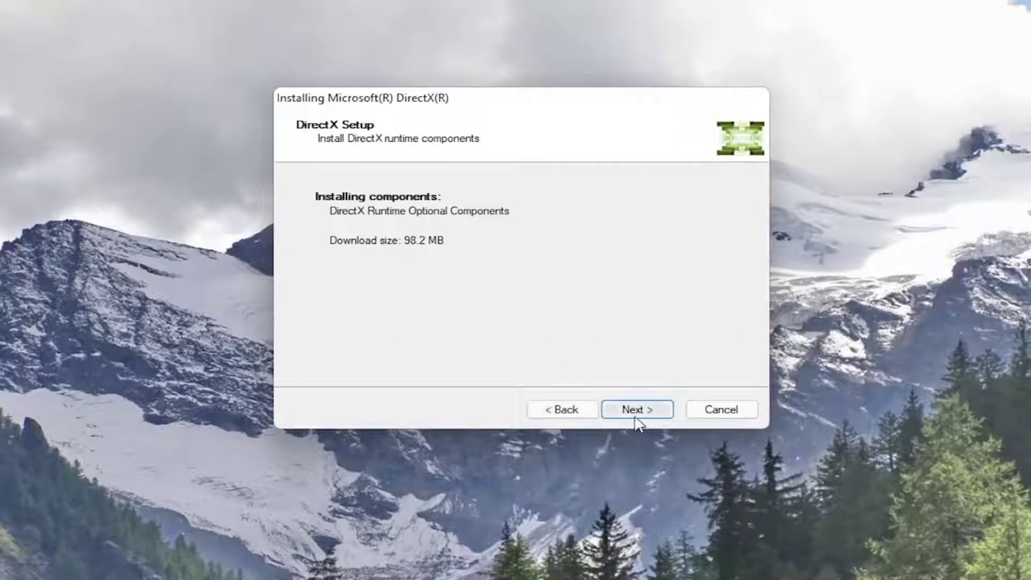